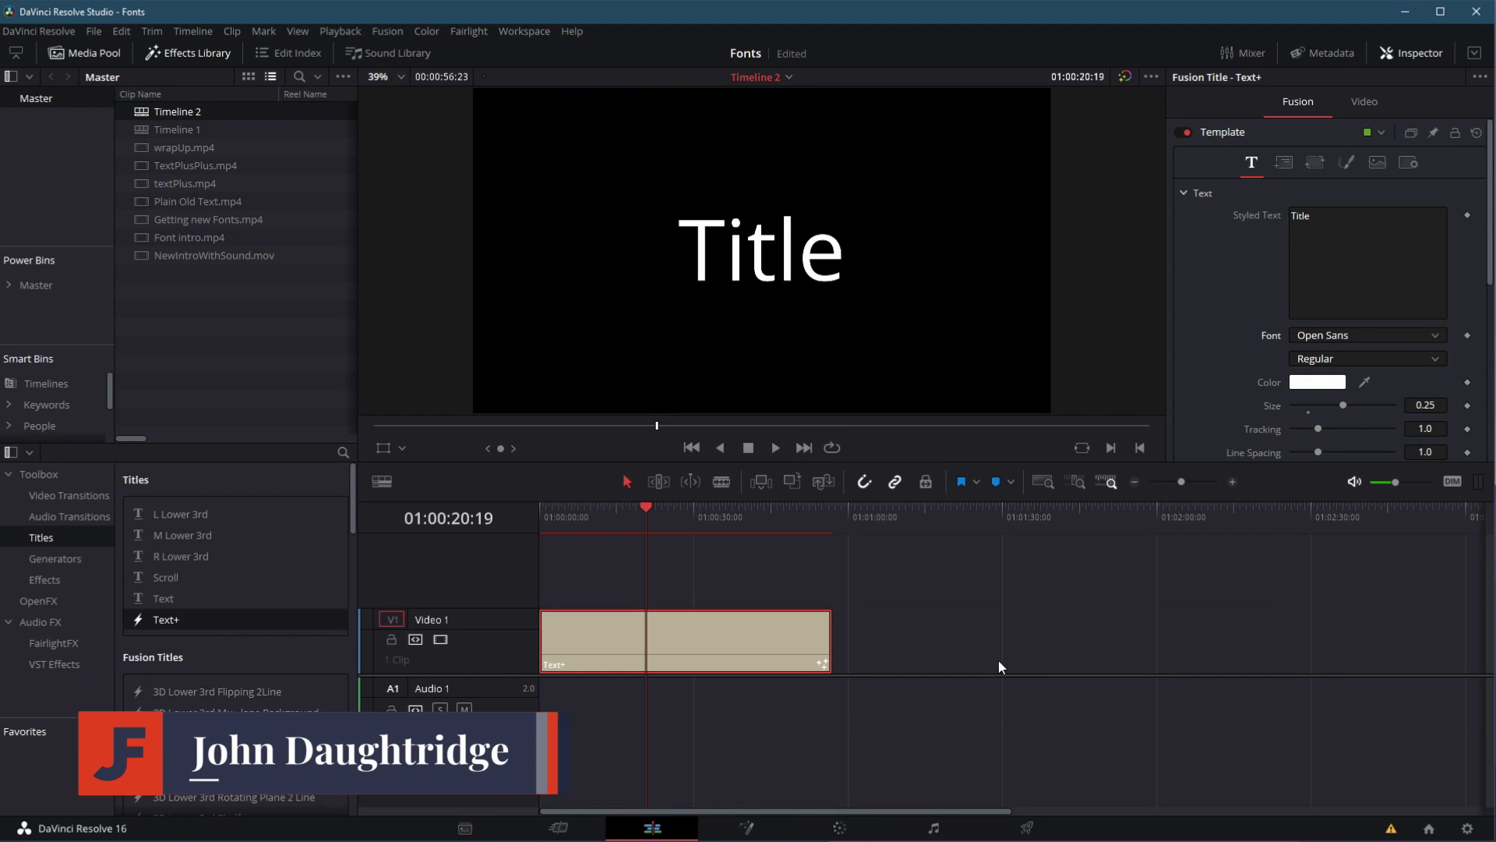
text(Same)
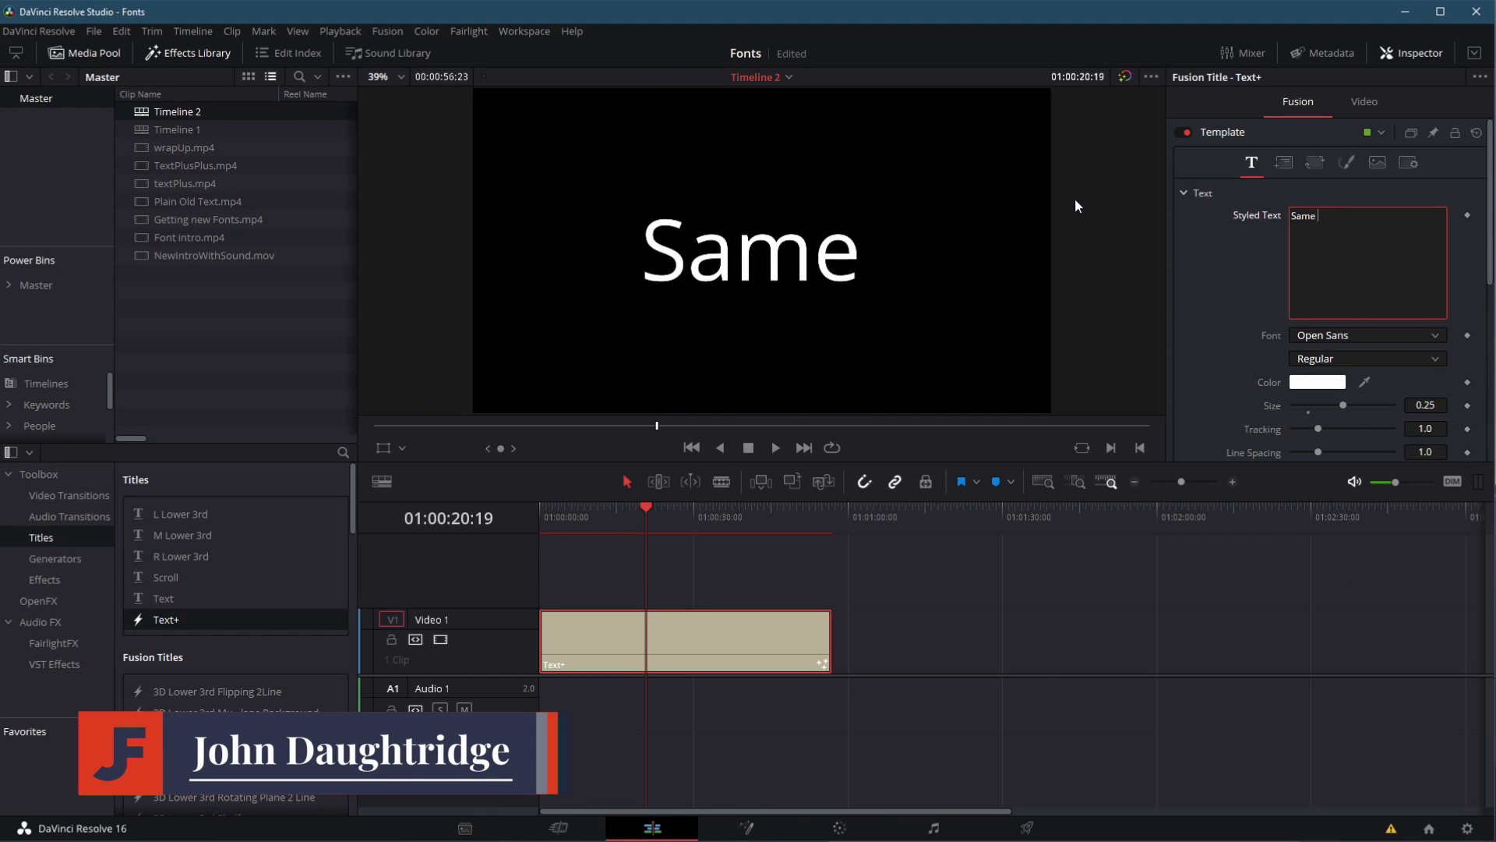
text( font)
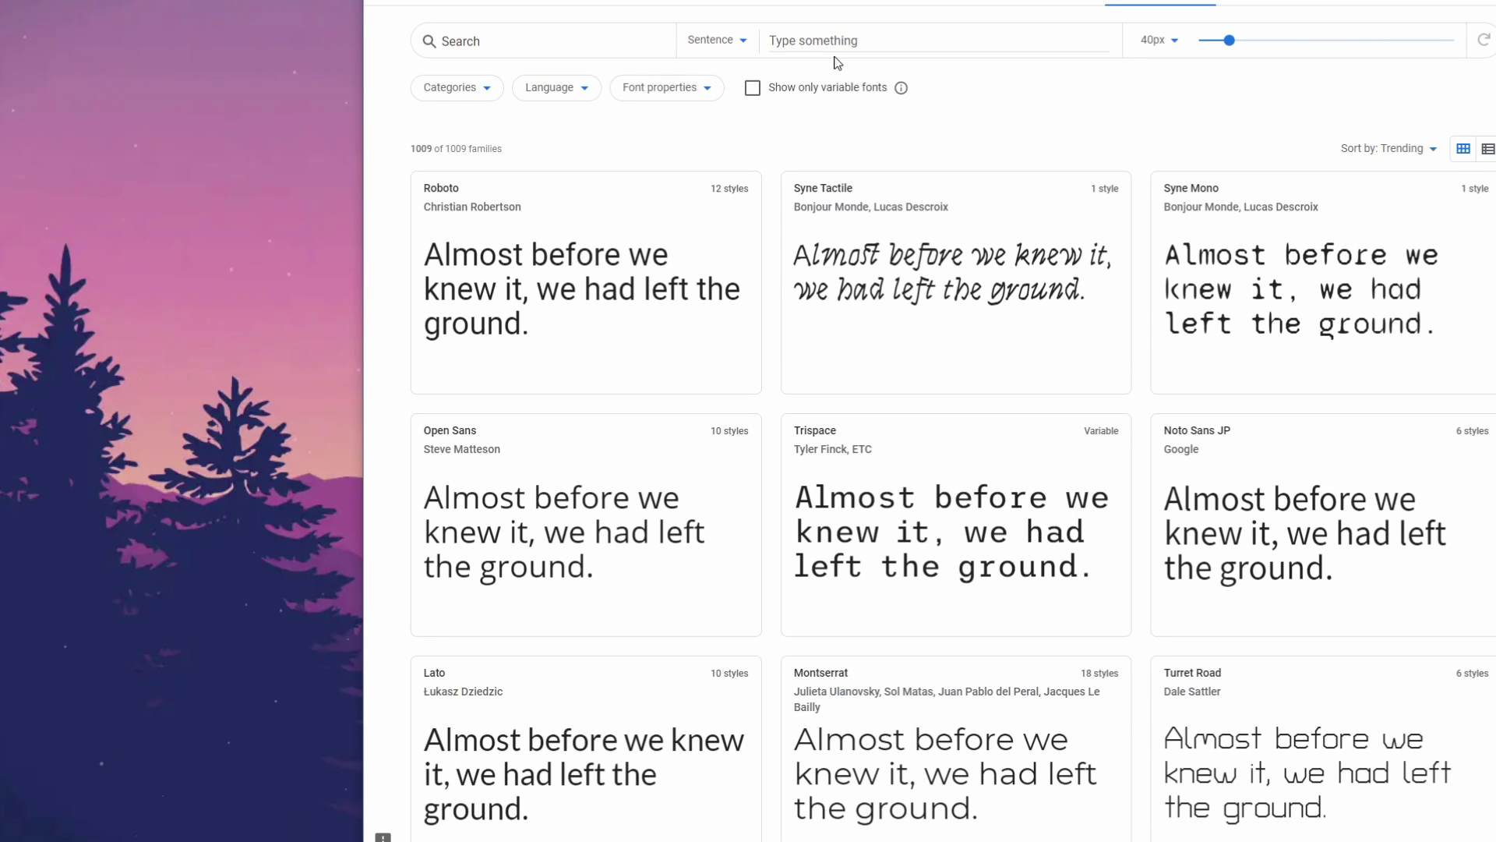
scroll(1012, 358, down, 5)
scroll(995, 347, up, 5)
Set the Google Fonts preview text to 'SampleText' and open the Staatliches font
click(903, 40)
text(Samp)
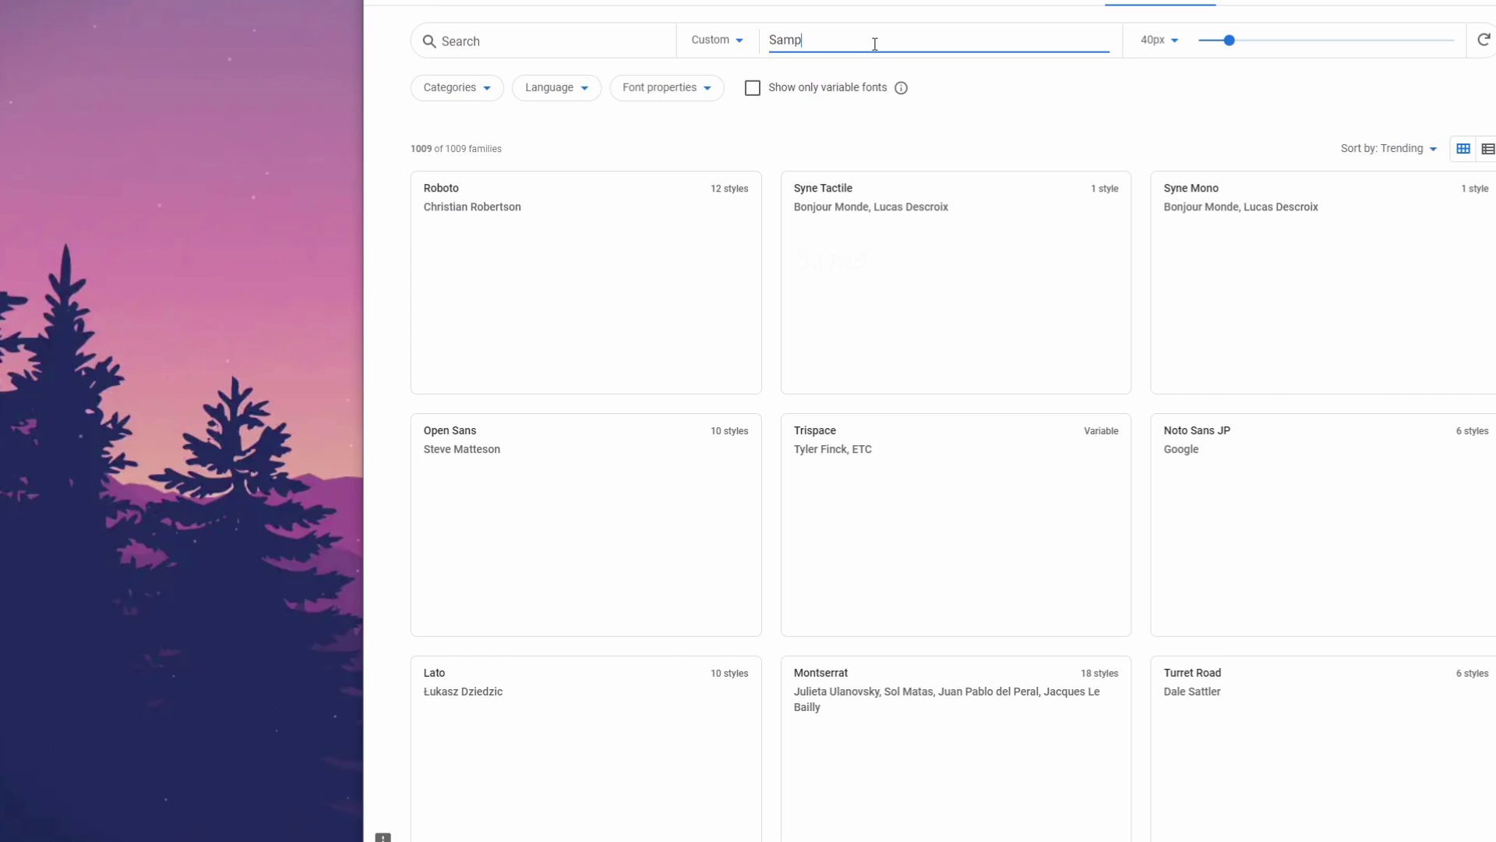
text(leText)
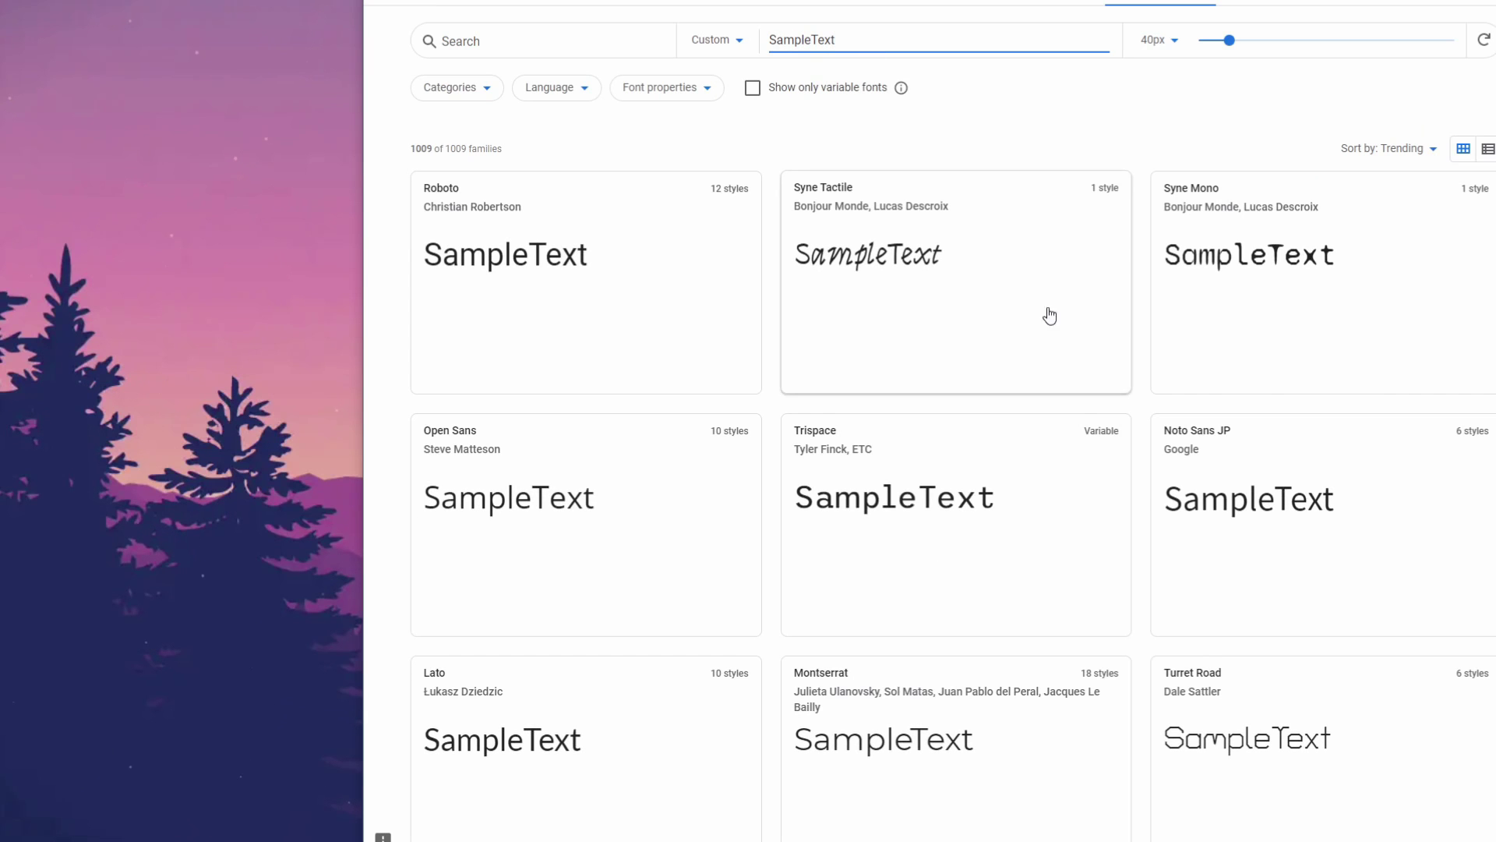
scroll(1050, 316, down, 5)
scroll(1035, 437, down, 4)
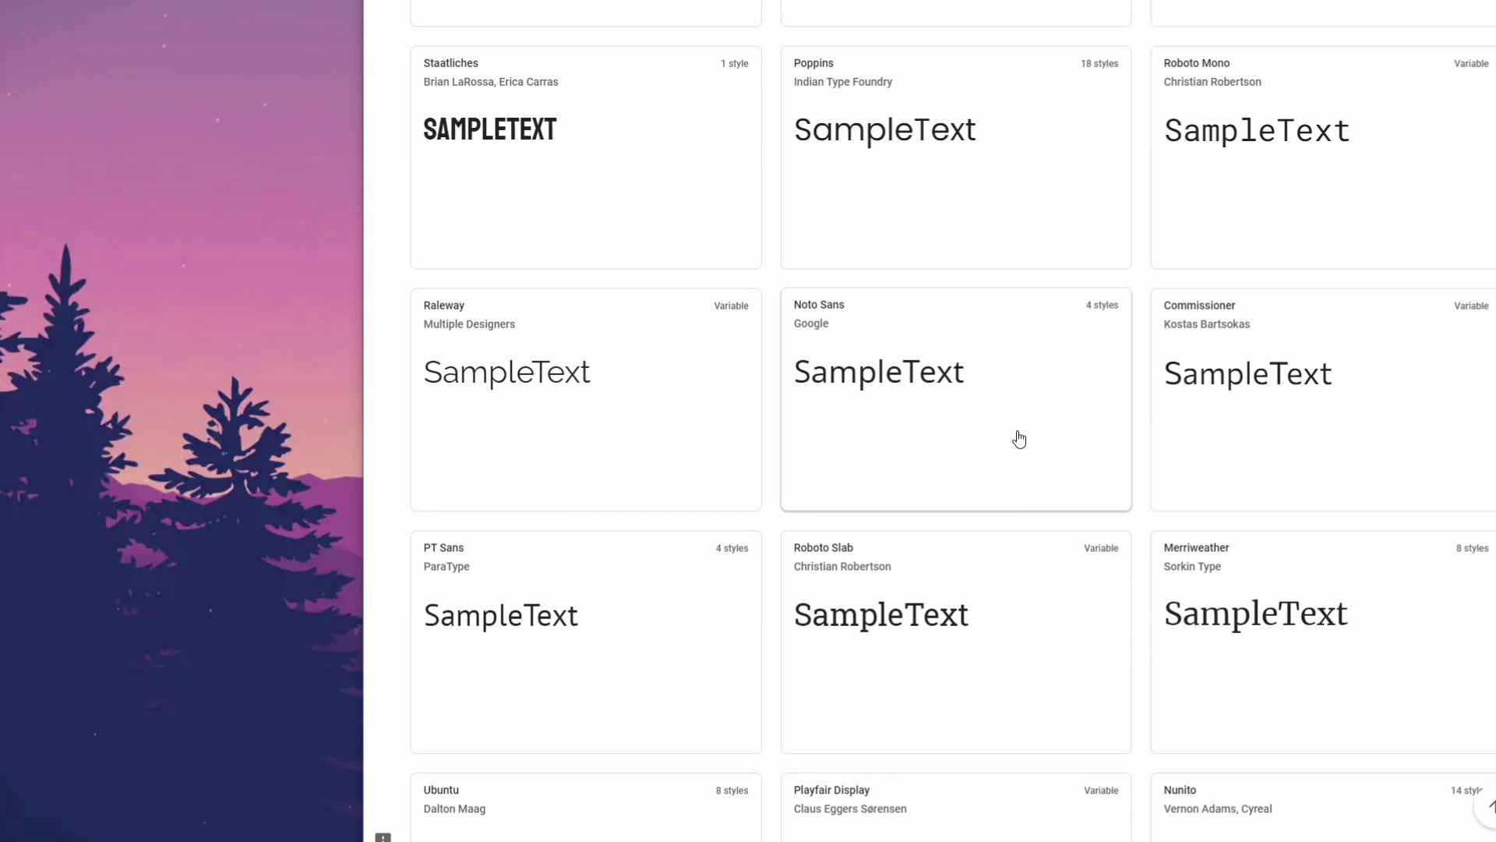
drag(515, 132, 512, 125)
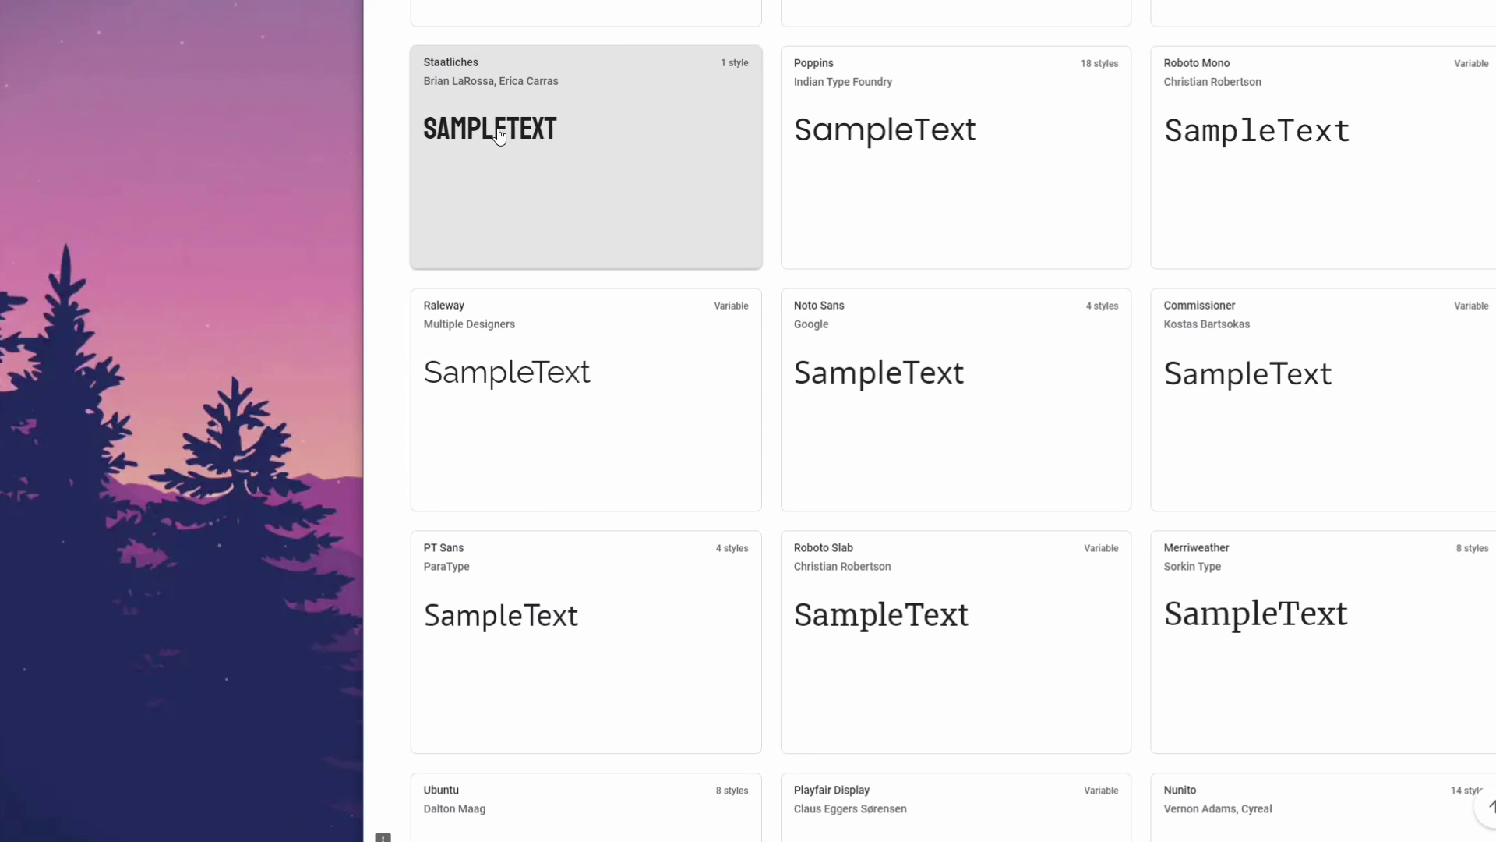
Download the Staatliches font family from its Google Fonts page as Staatliches.zip
click(496, 134)
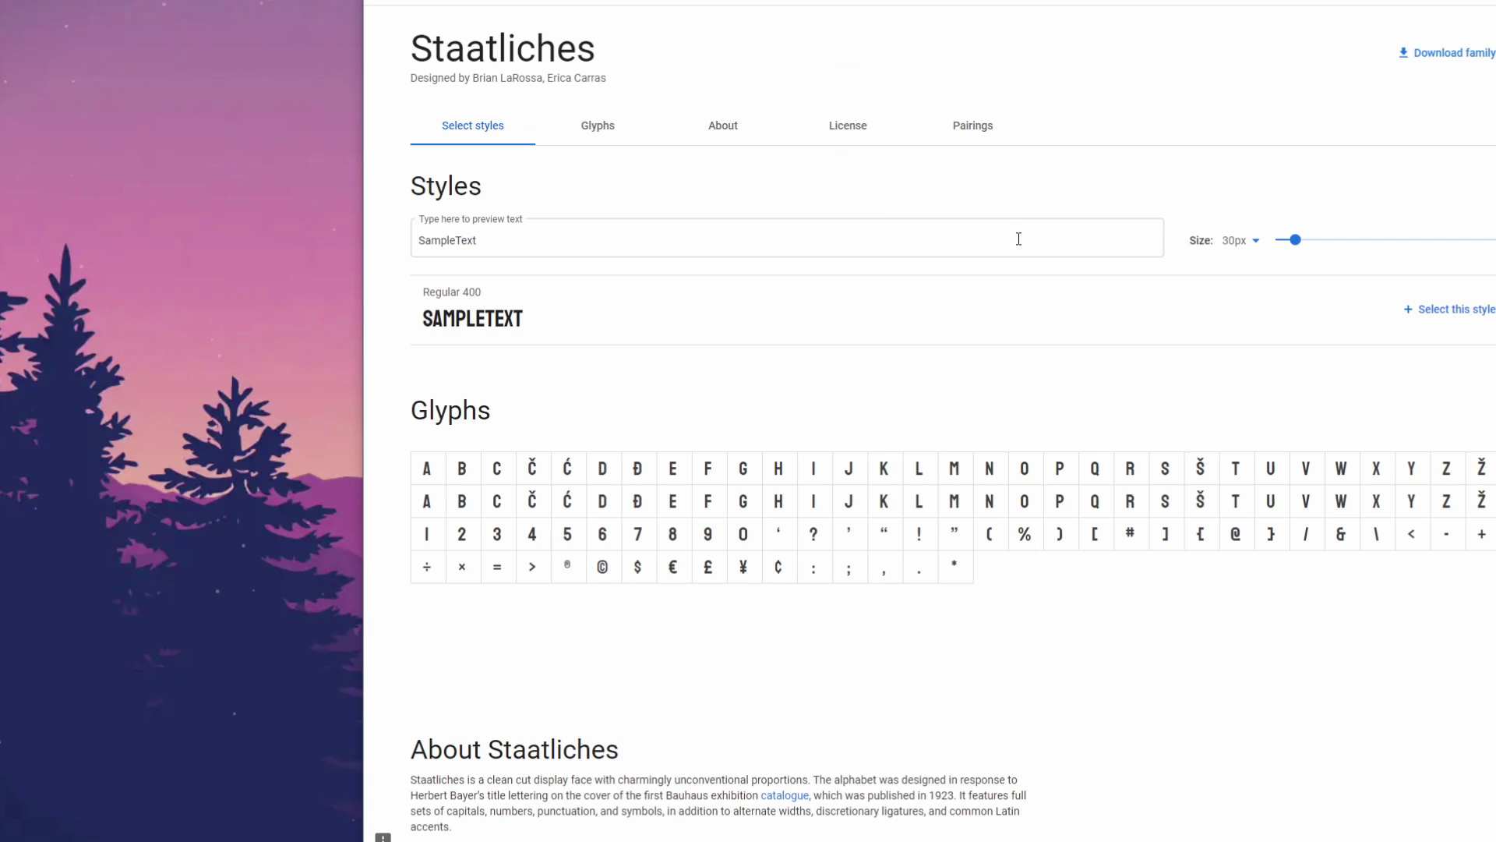
double_click(431, 39)
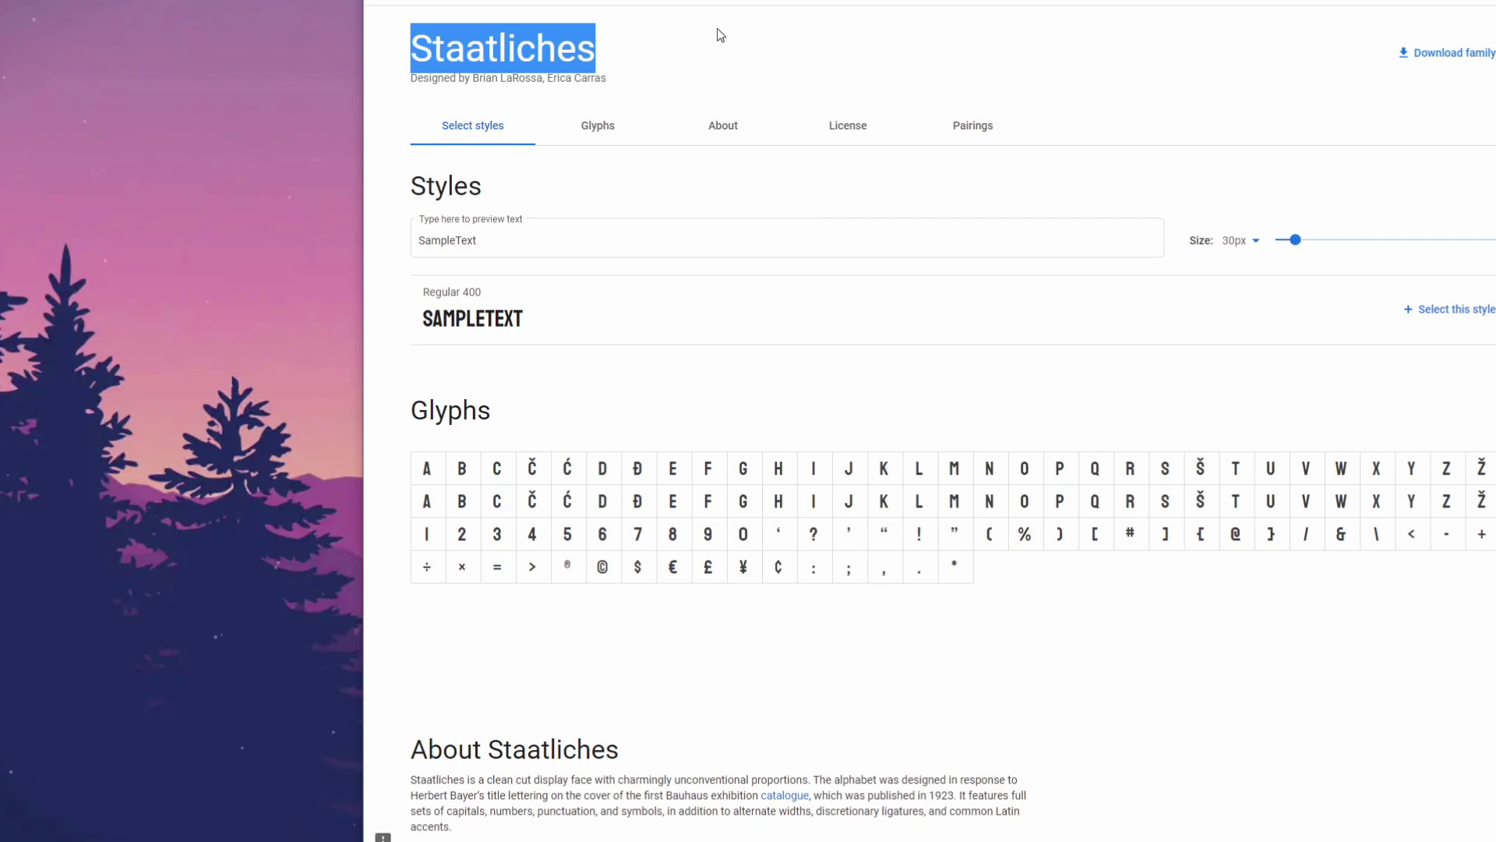
click(464, 56)
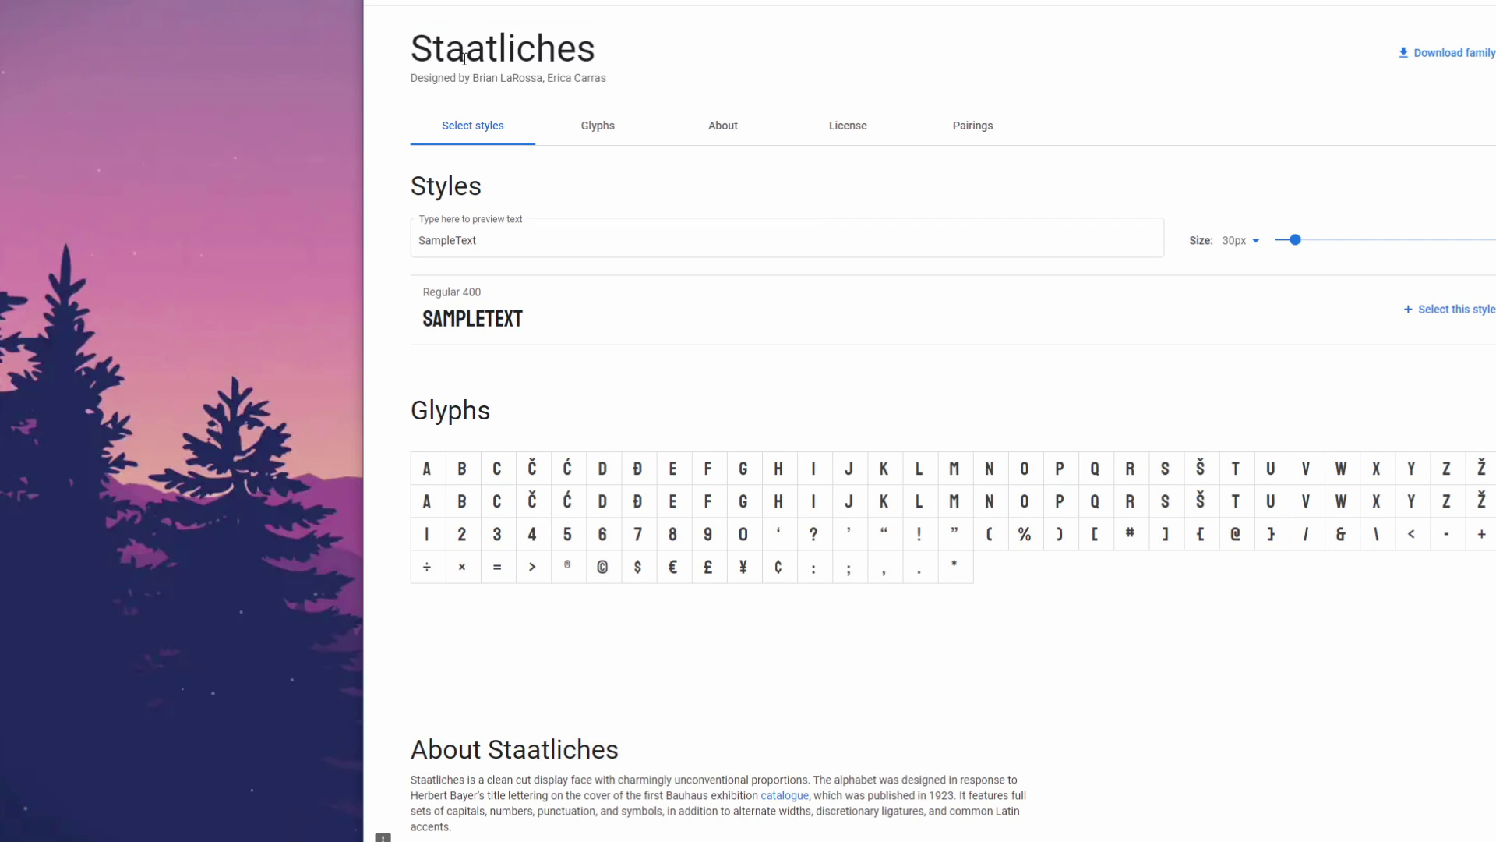
click(1431, 55)
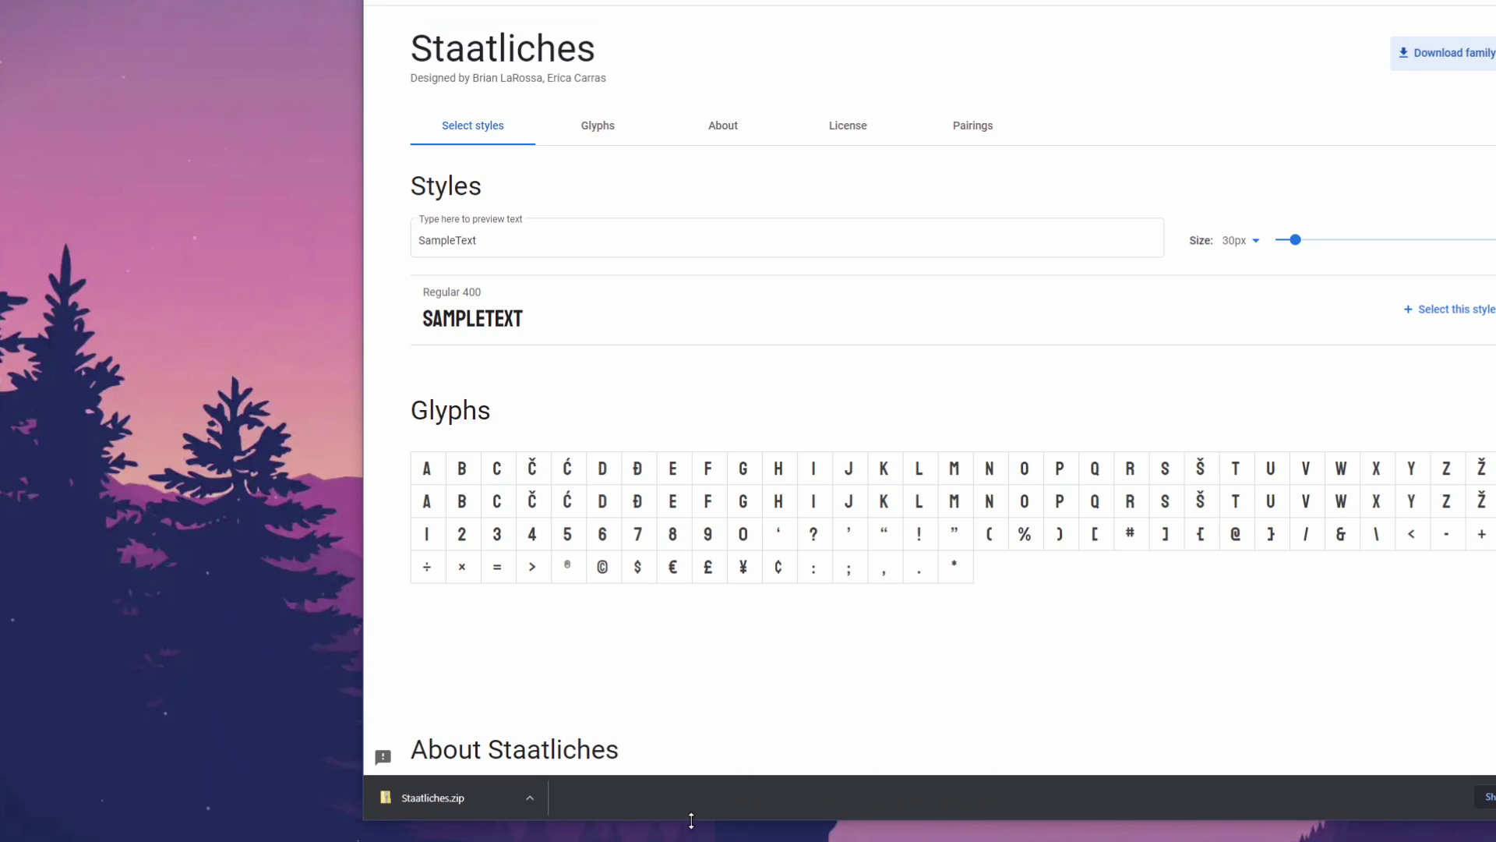
Install Staatliches Regular from the zip via Windows Font Viewer, then close its windows
click(423, 796)
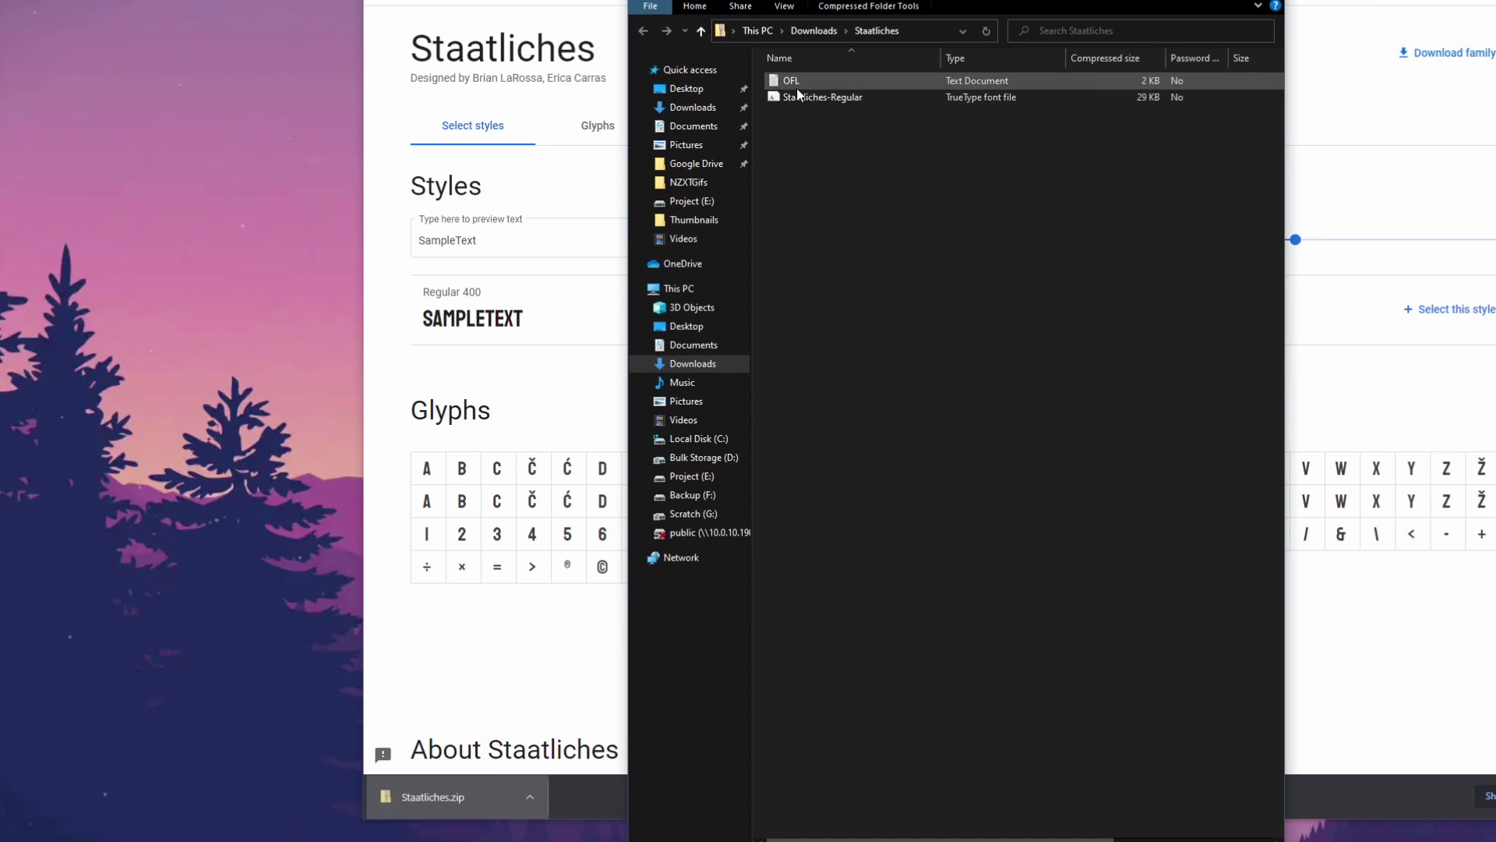
double_click(804, 100)
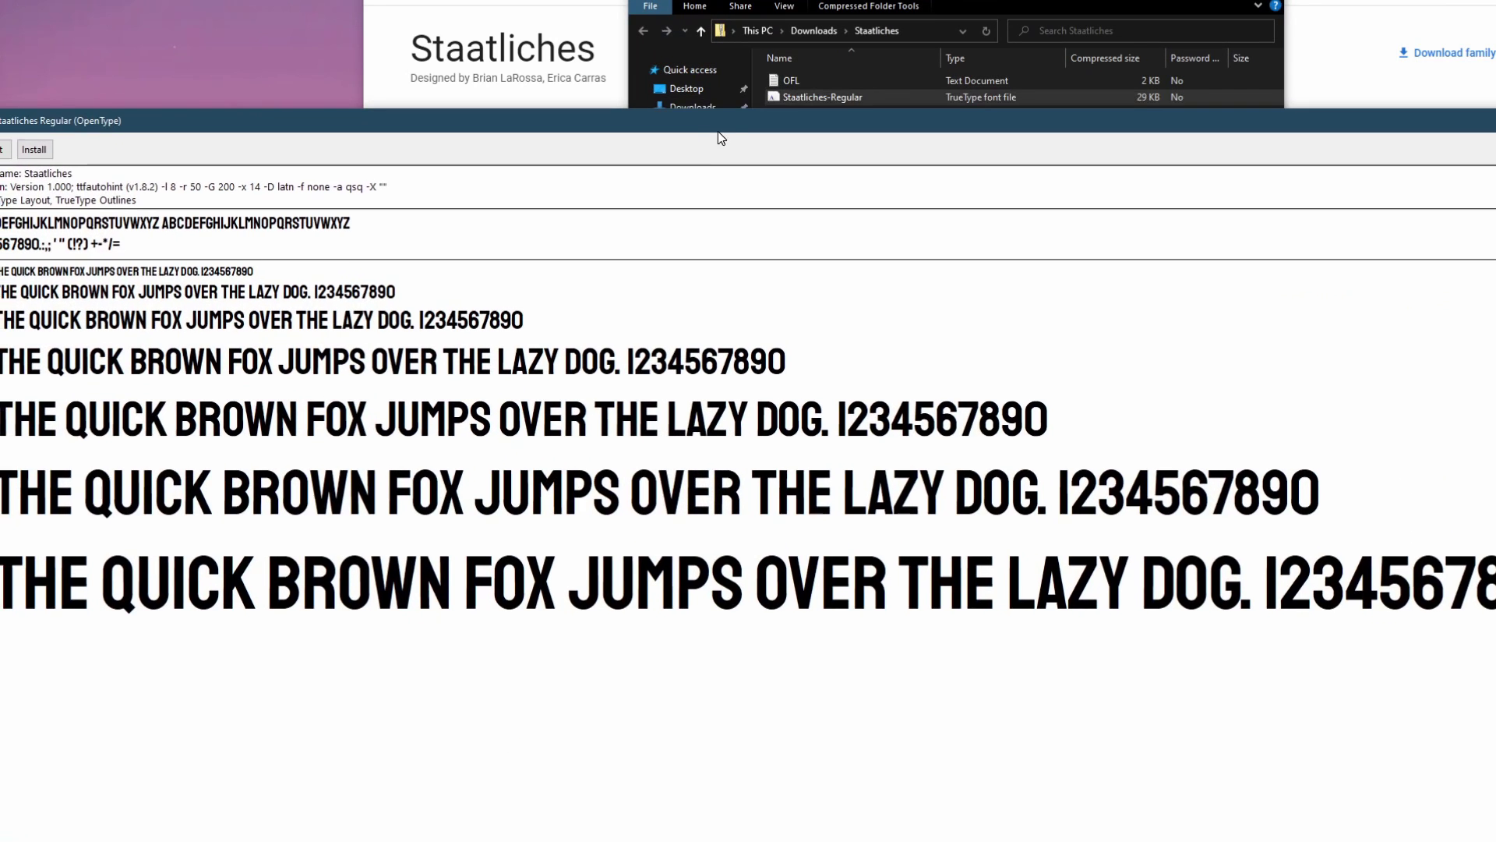
drag(740, 120, 1038, 8)
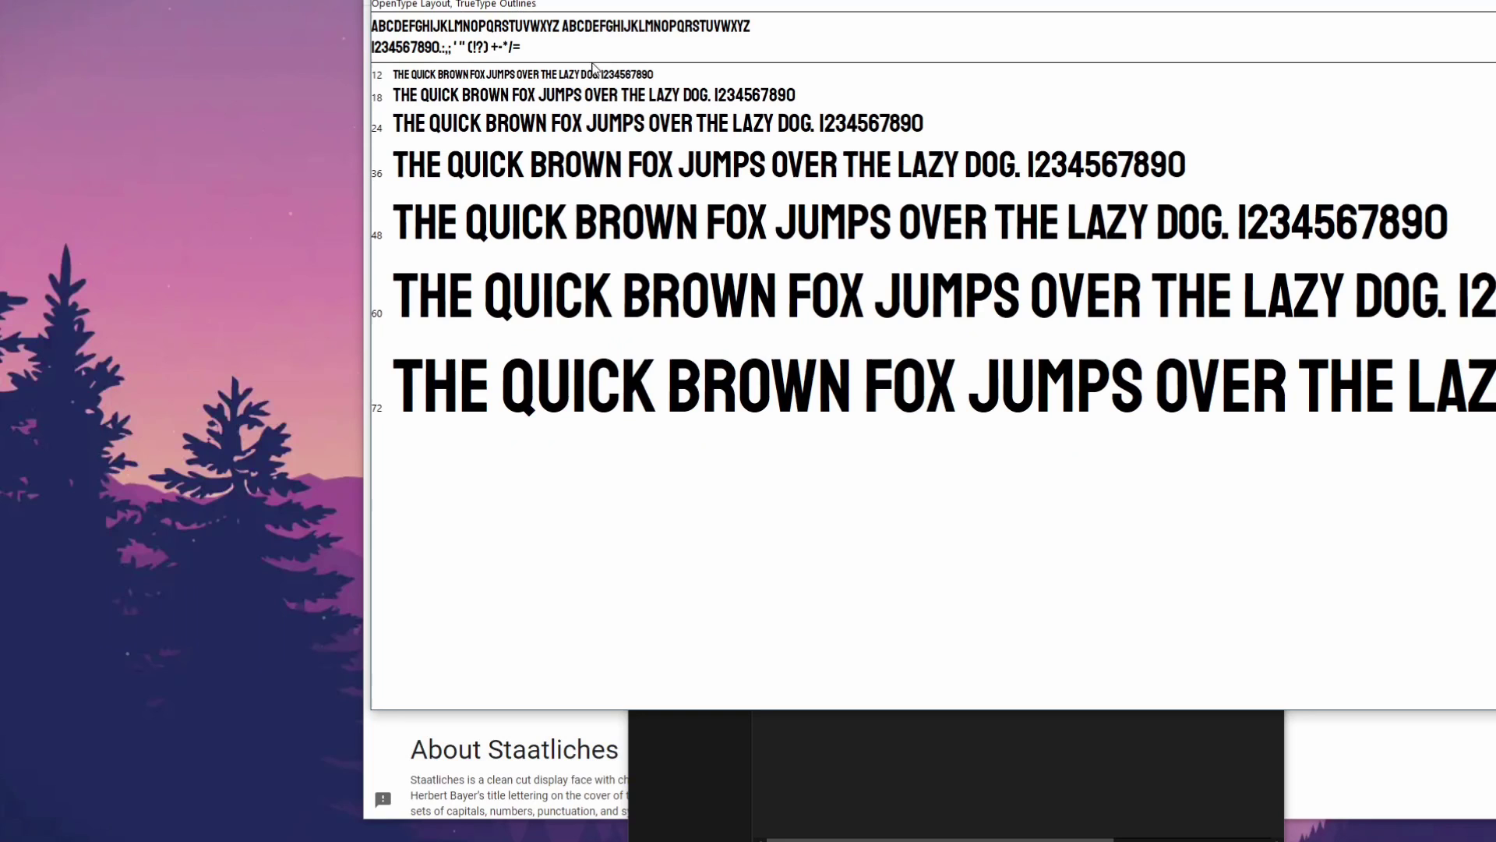
click(503, 0)
scroll(933, 217, up, 1)
drag(1495, 1, 930, 0)
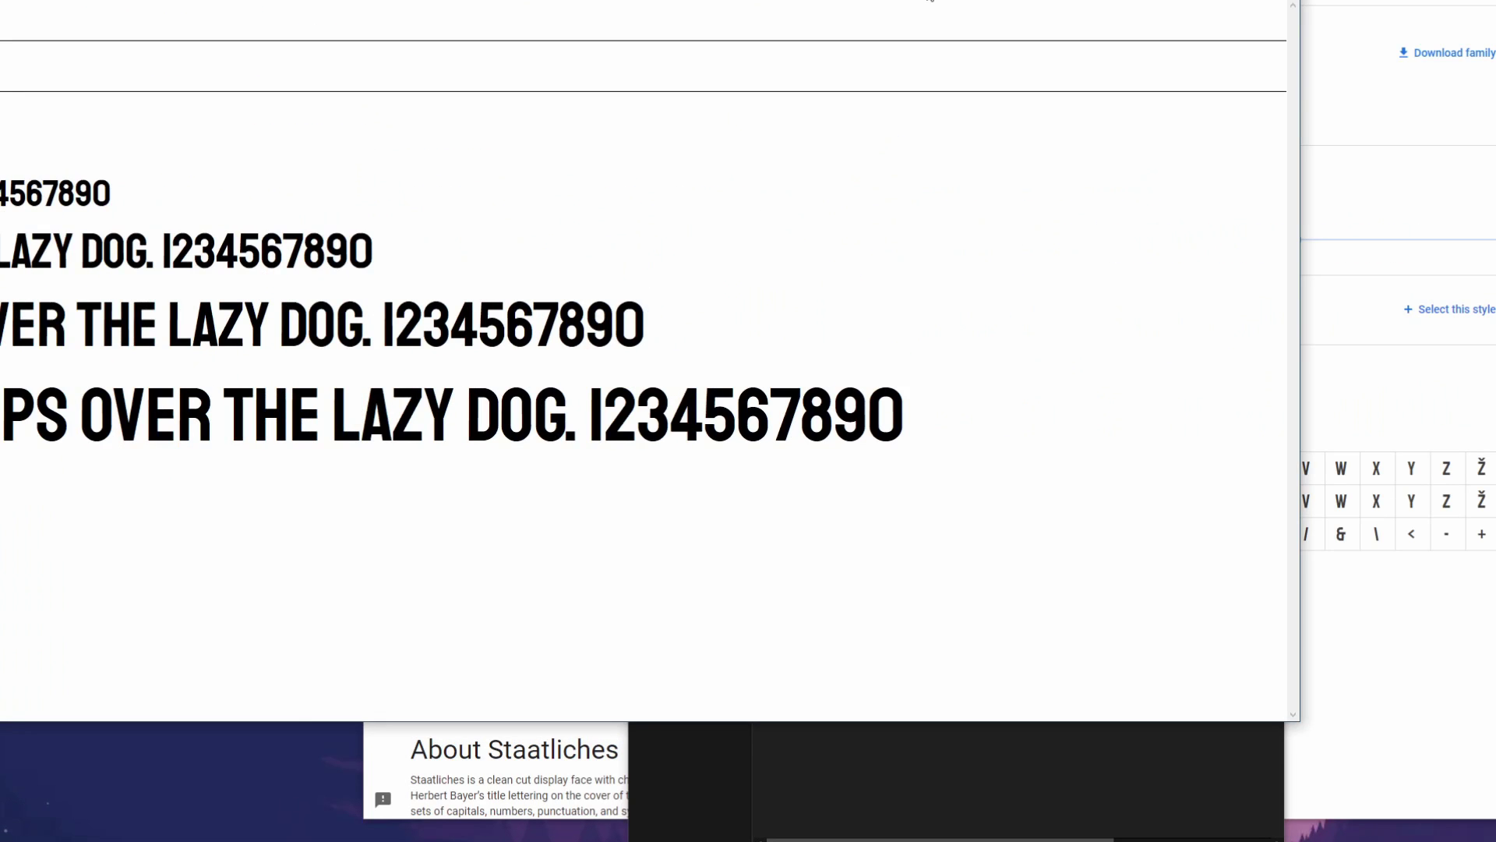
key(alt+F4)
key(alt+F4)
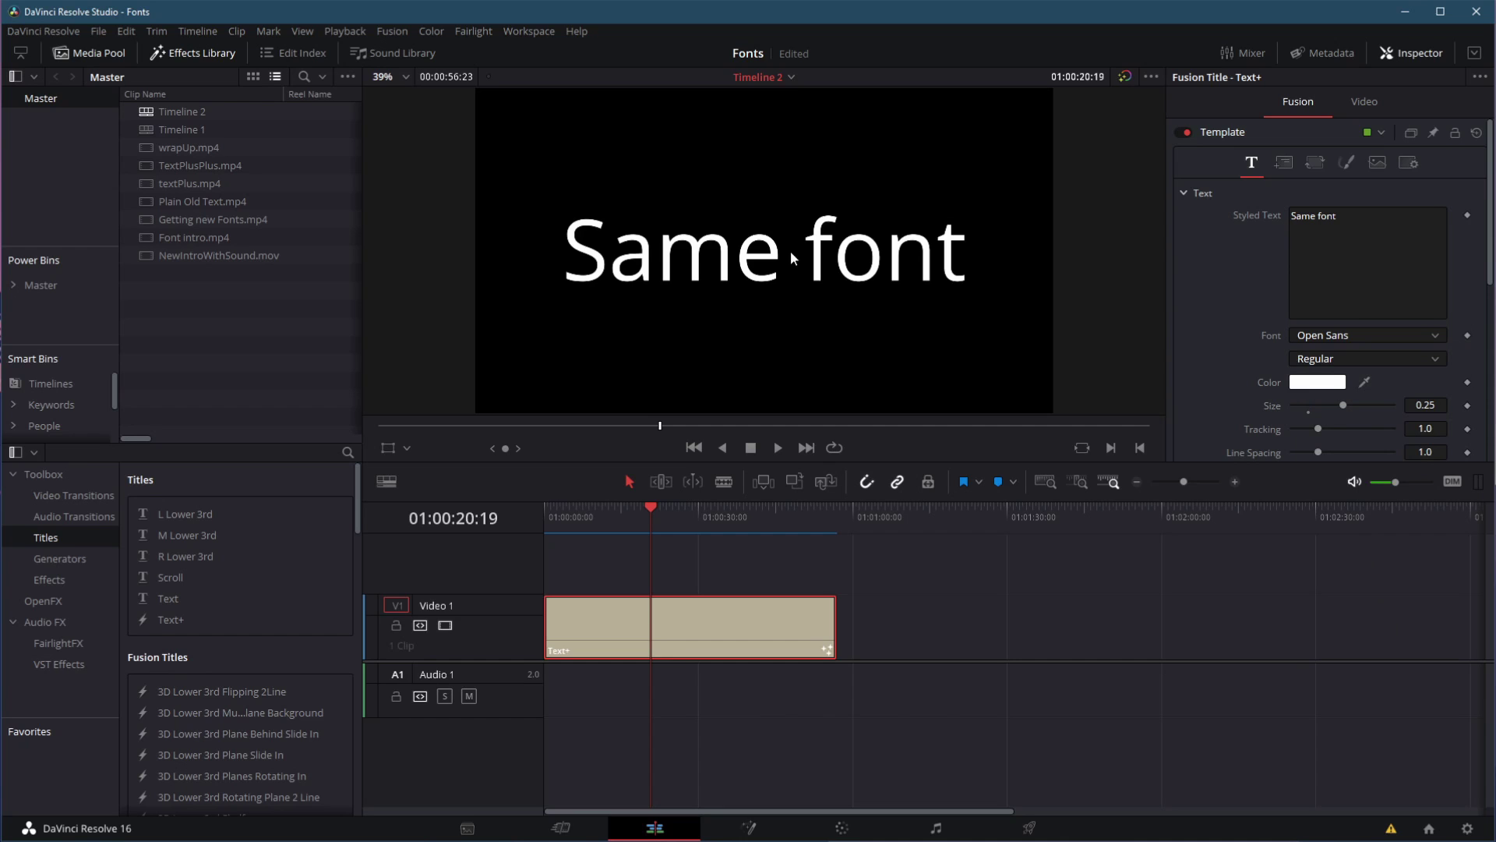
Select the 'Same font' title's text and open the Inspector's font list
click(1026, 210)
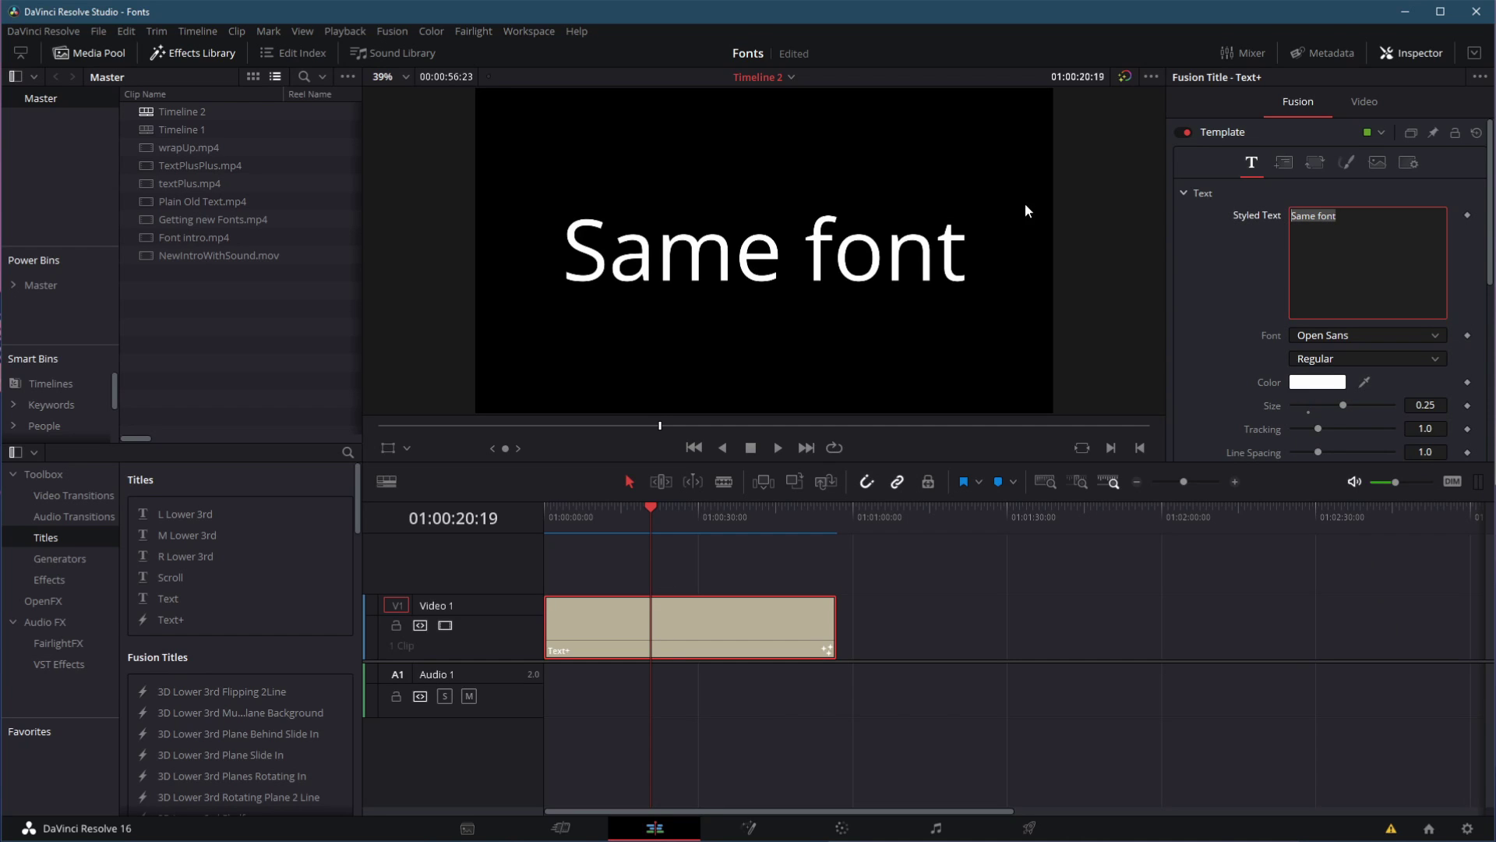
click(1388, 337)
scroll(1363, 655, down, 10)
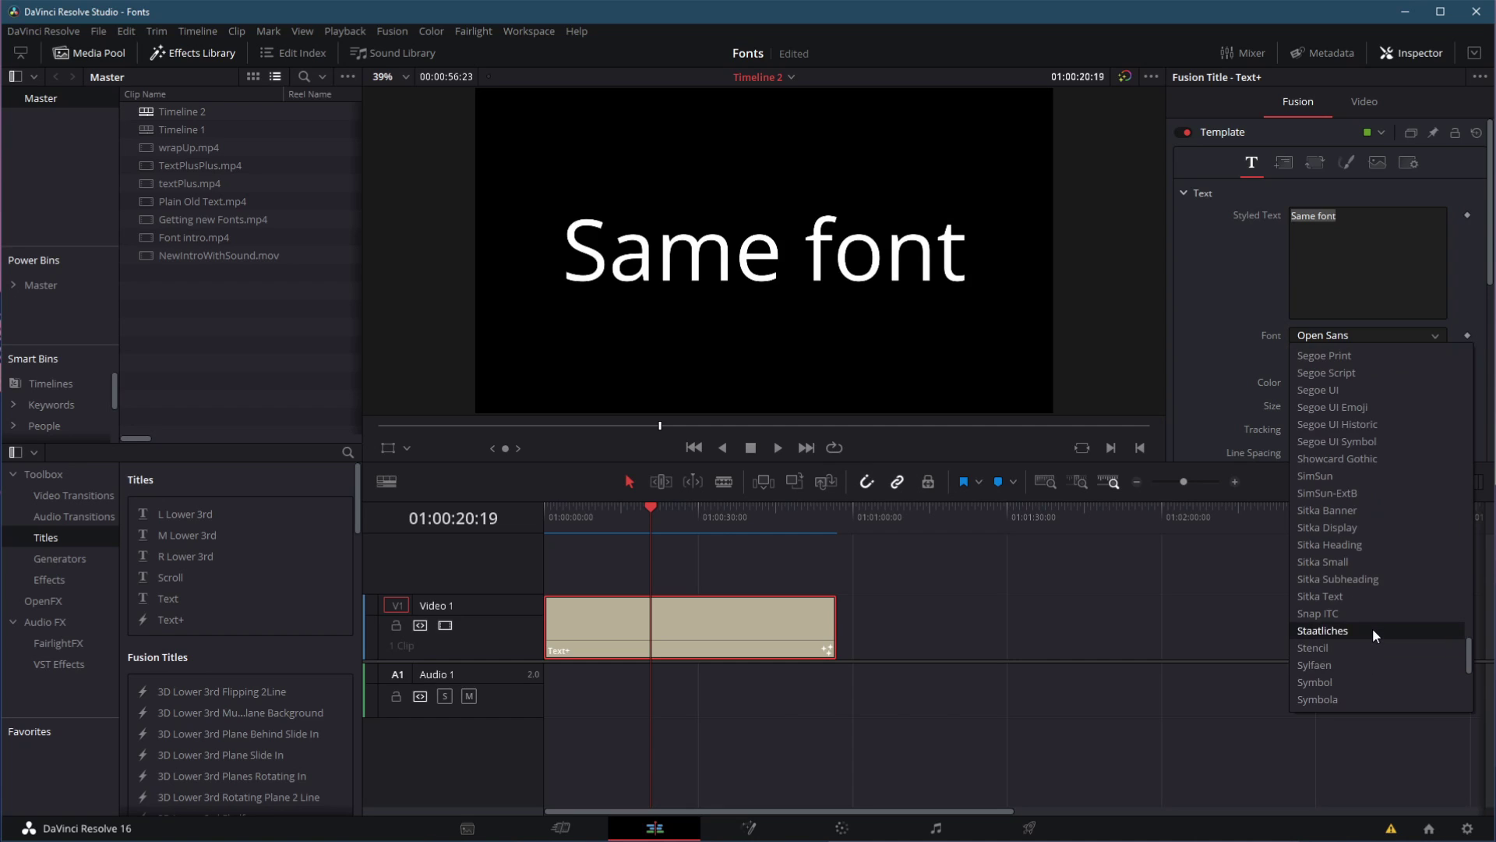
Set the 'Same font' title's font to Staatliches
click(1372, 630)
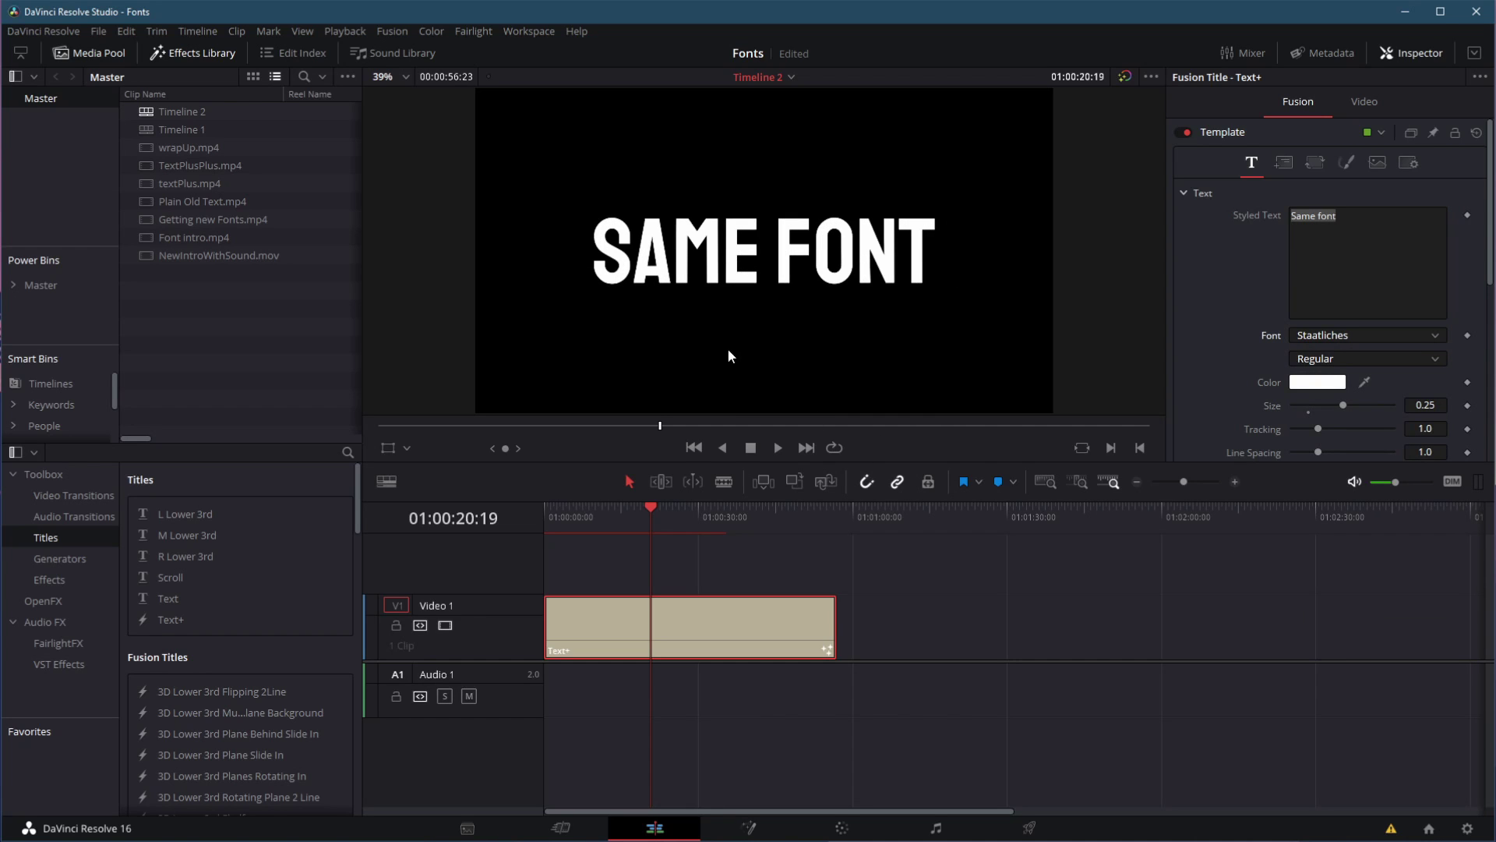